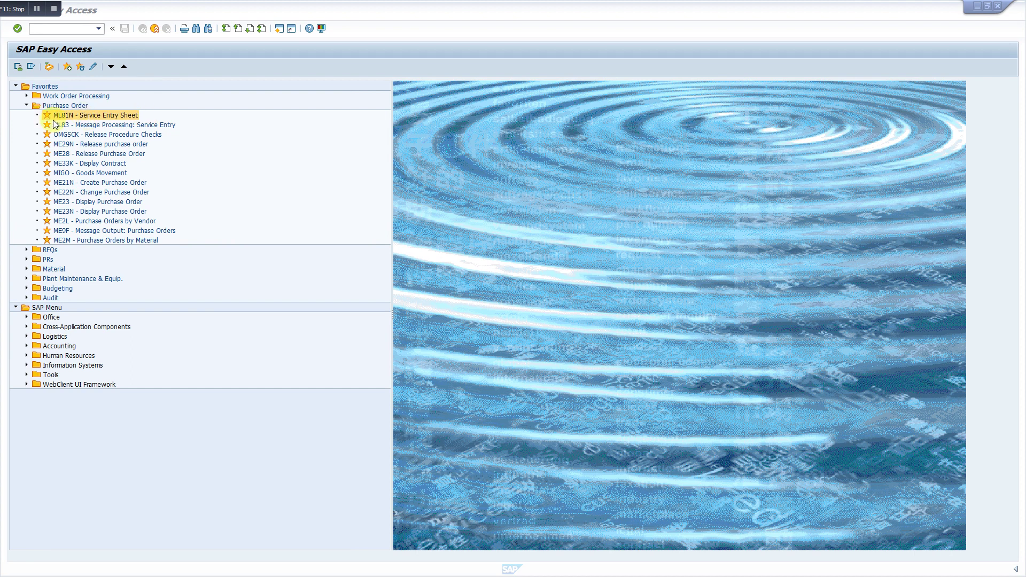
Launch ML81N Service Entry Sheet from the SAP Easy Access Favorites.
double_click(76, 117)
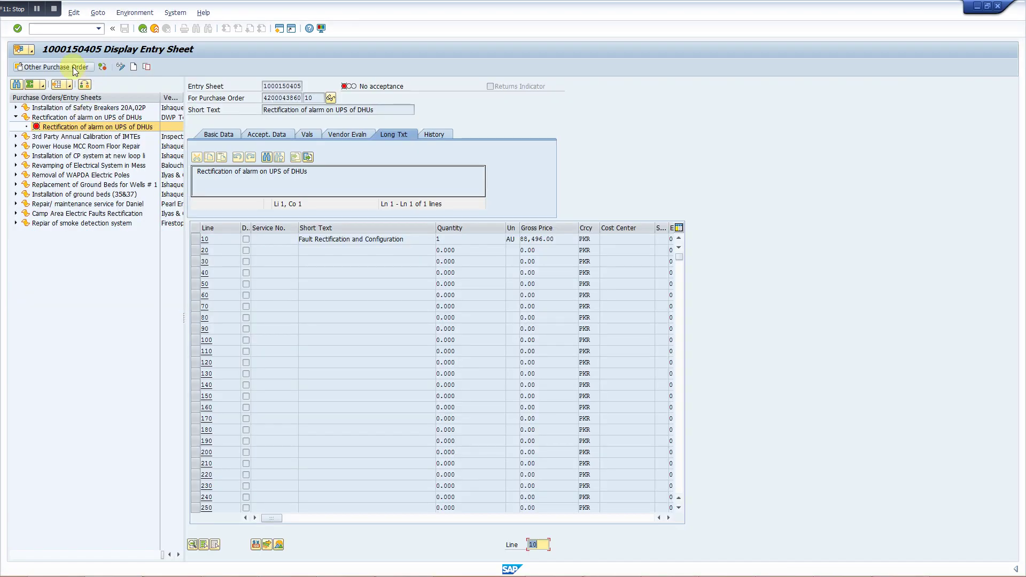
click(73, 66)
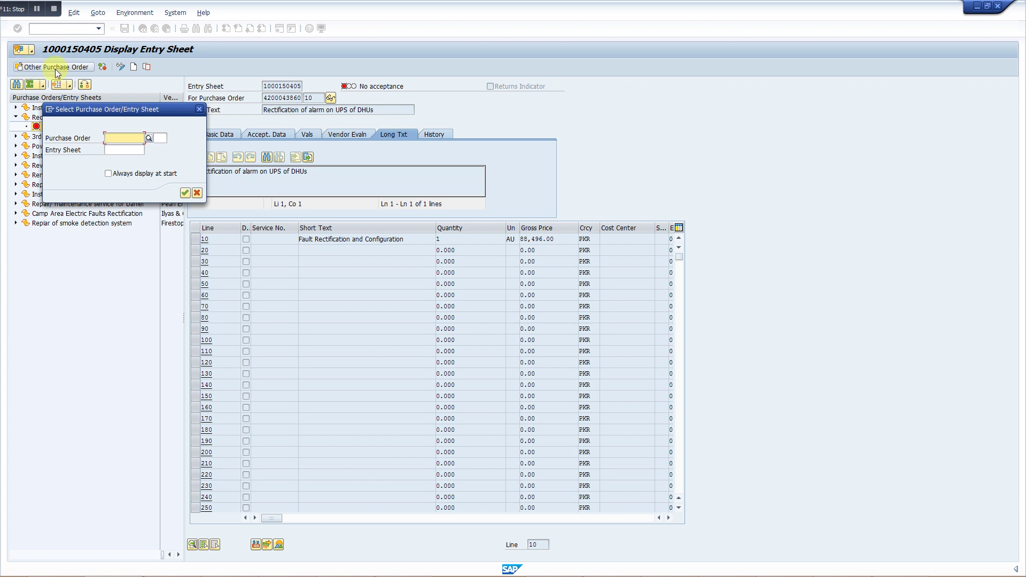
click(128, 151)
text(1000128711)
click(185, 193)
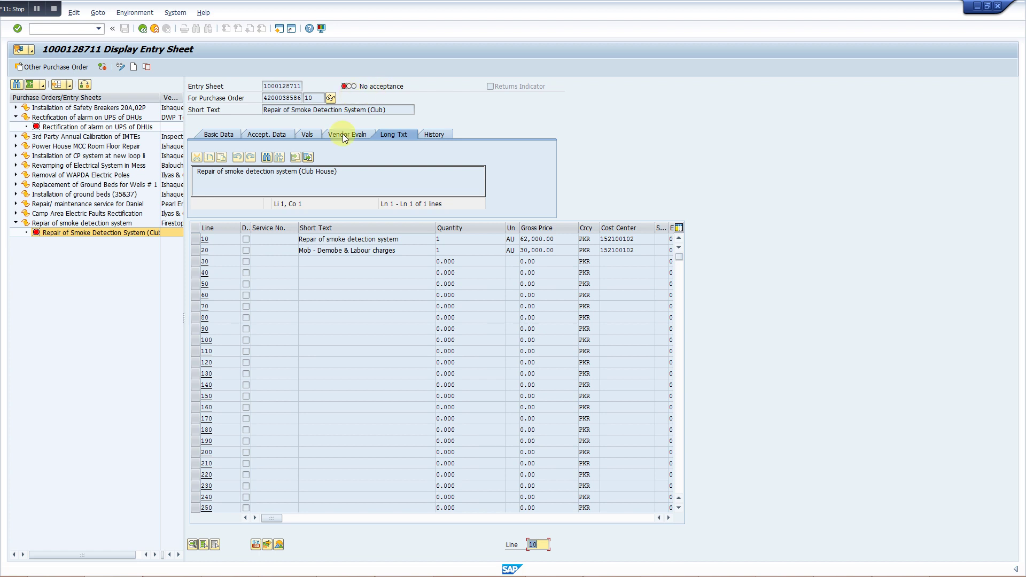
drag(338, 170, 184, 169)
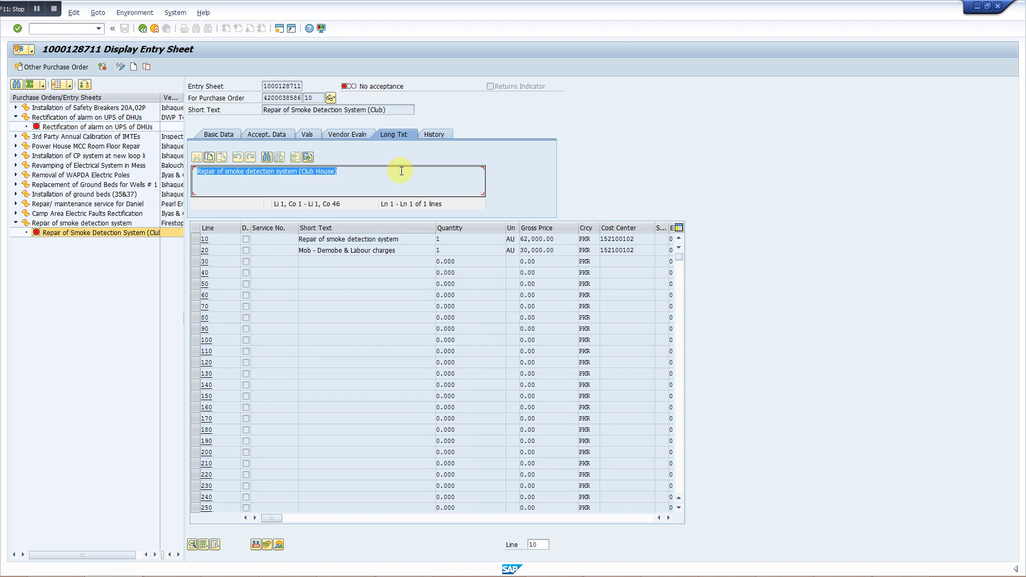
click(367, 171)
drag(367, 170, 180, 165)
click(343, 172)
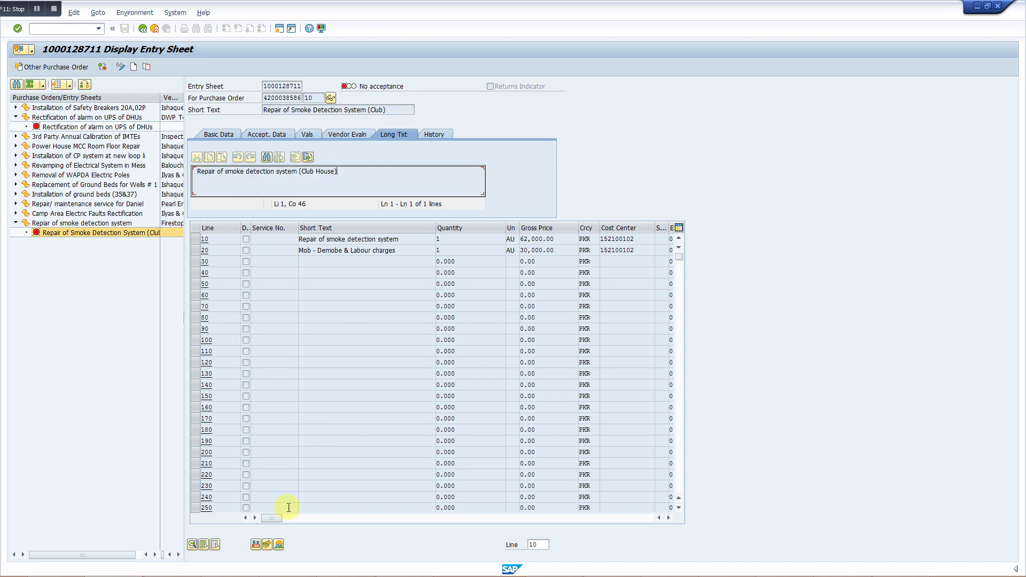
mouse_move(279, 520)
mouse_down()
mouse_move(454, 517)
mouse_move(277, 515)
mouse_up()
drag(341, 171, 205, 172)
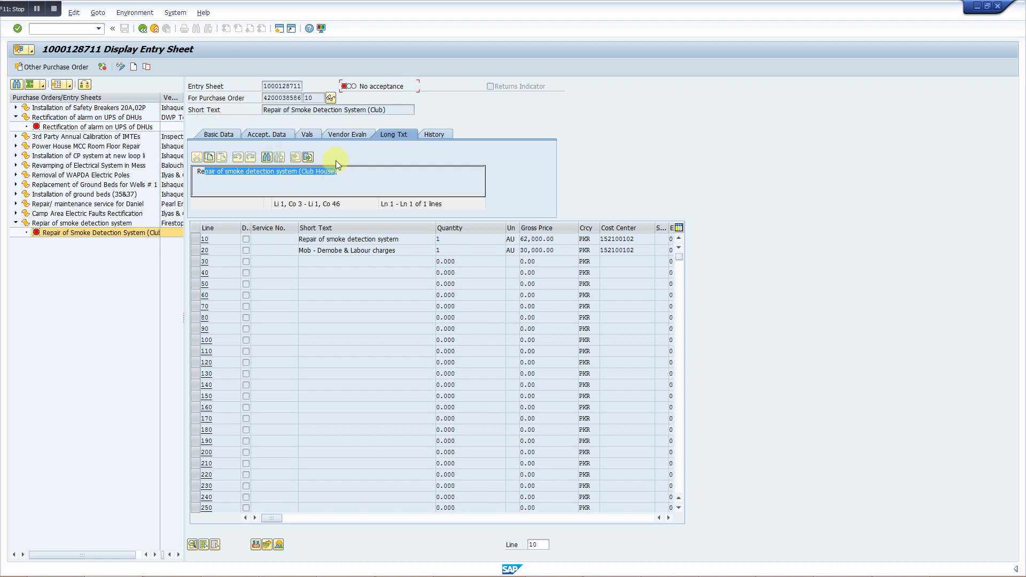
click(123, 69)
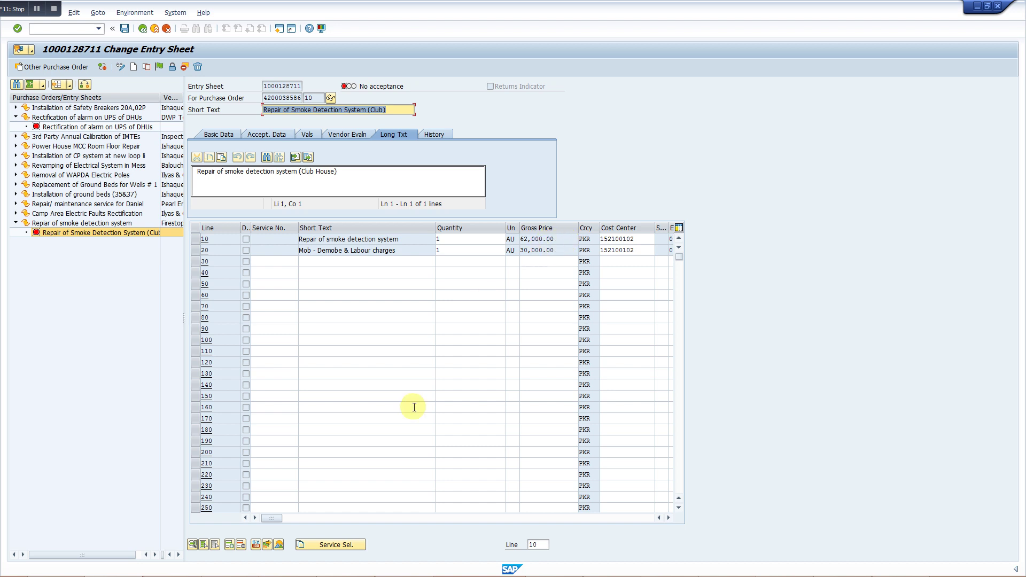
mouse_move(283, 517)
mouse_down()
mouse_move(372, 515)
mouse_move(275, 515)
mouse_up()
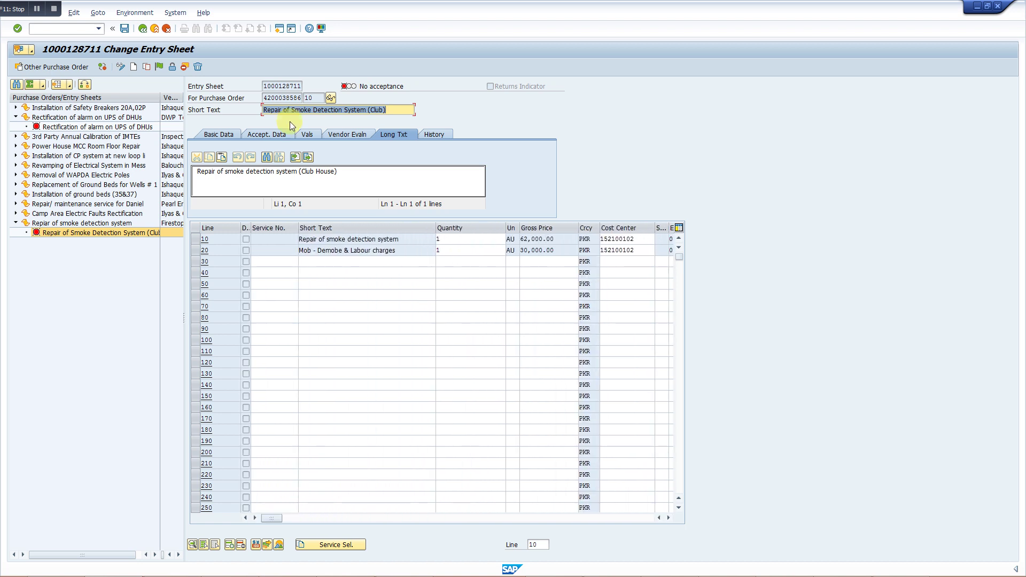